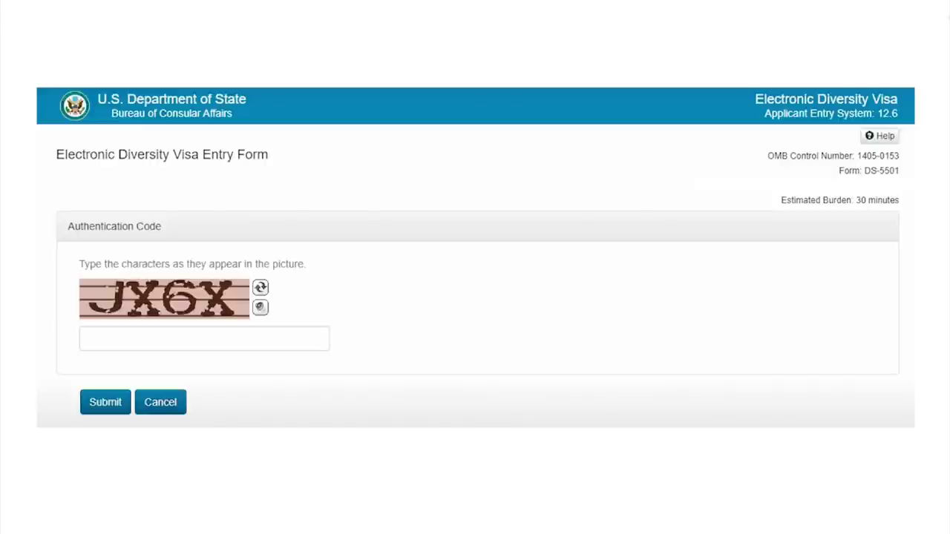
Step: Enter the captcha characters shown and submit the authentication code
{"action": "type", "text": "JX6X"}
{"action": "key", "text": "Return"}
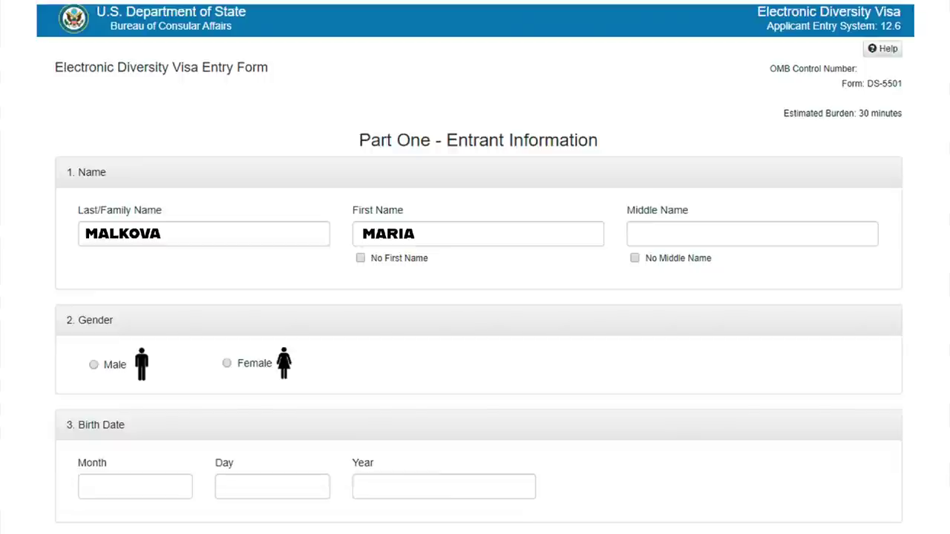
Step: Mark no middle name and Female gender, and enter birth month 03 and day 27
{"action": "left_click", "coordinate": [635, 257]}
{"action": "left_click", "coordinate": [226, 363]}
{"action": "type", "text": "03"}
{"action": "left_click", "coordinate": [272, 486]}
{"action": "type", "text": "27"}
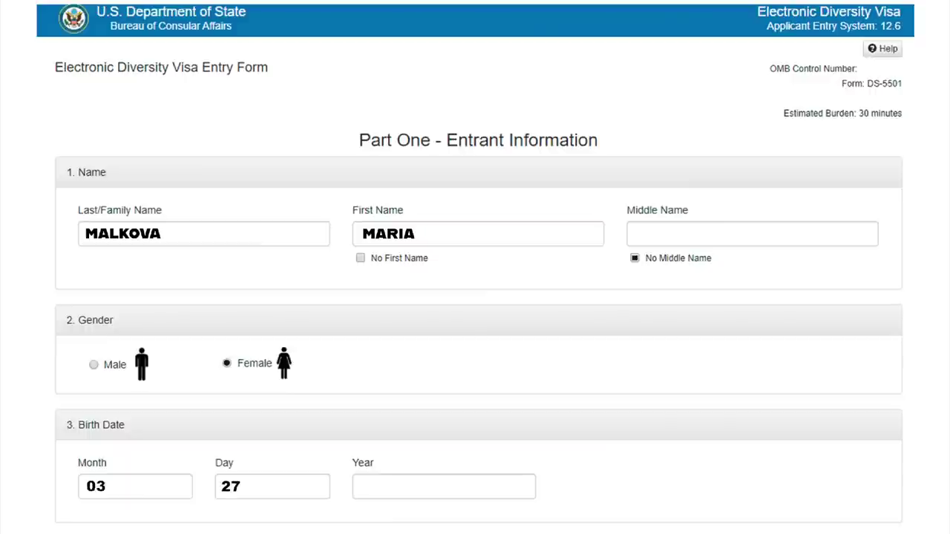
{"action": "left_click", "coordinate": [443, 486]}
Step: Complete the birth year as 1982 and scroll down to the birth place fields
{"action": "type", "text": "1982"}
{"action": "scroll", "coordinate": [475, 268], "scroll_direction": "down", "scroll_amount": 7}
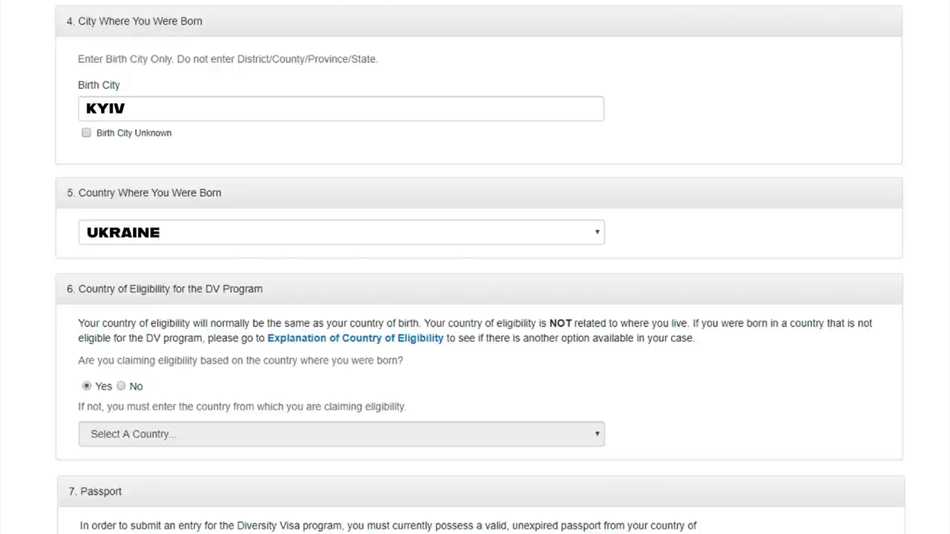
{"action": "scroll", "coordinate": [475, 297], "scroll_direction": "down", "scroll_amount": 6}
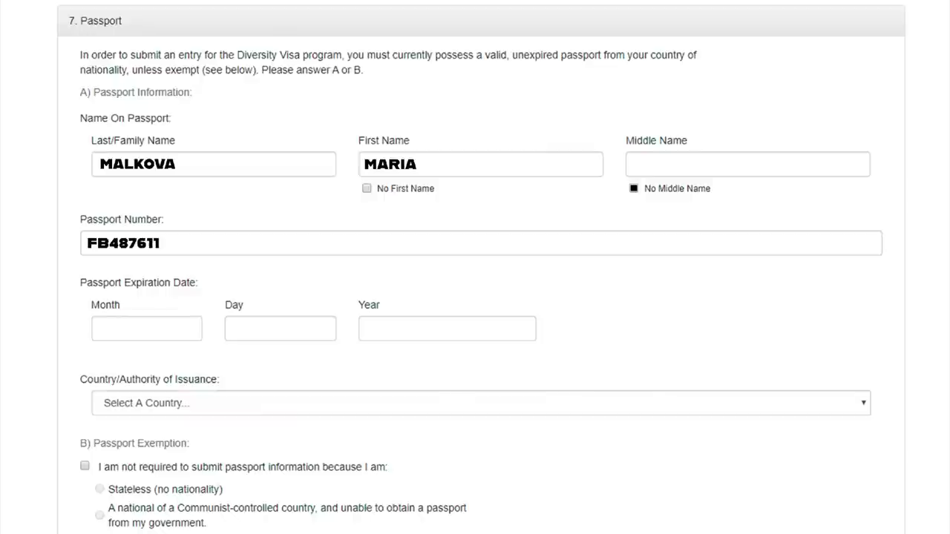
Step: Enter the passport expiration date as 10/11/2028
{"action": "type", "text": "10"}
{"action": "left_click", "coordinate": [280, 329]}
{"action": "type", "text": "11"}
{"action": "left_click", "coordinate": [447, 329]}
{"action": "type", "text": "2028"}
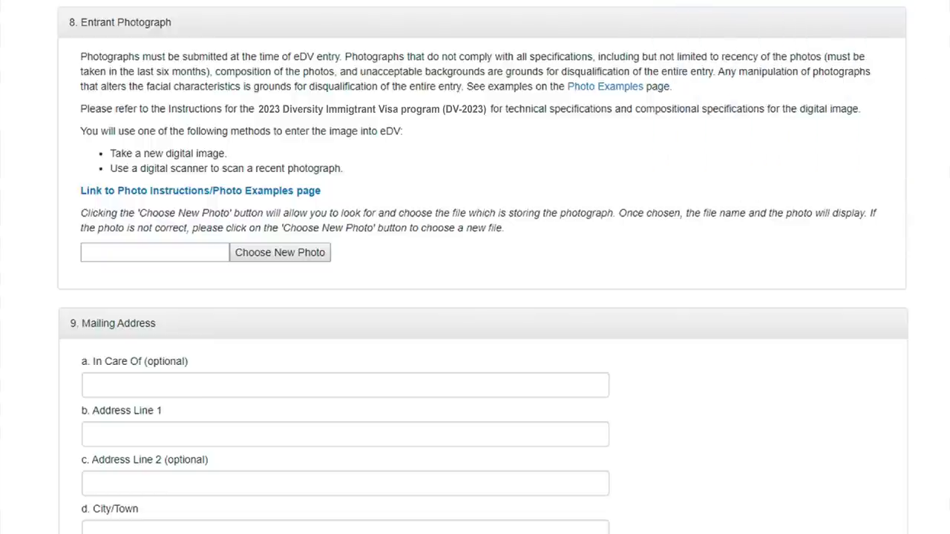
Step: Turn on the video's captions and choose French as the subtitle language
{"action": "mouse_move", "coordinate": [687, 516]}
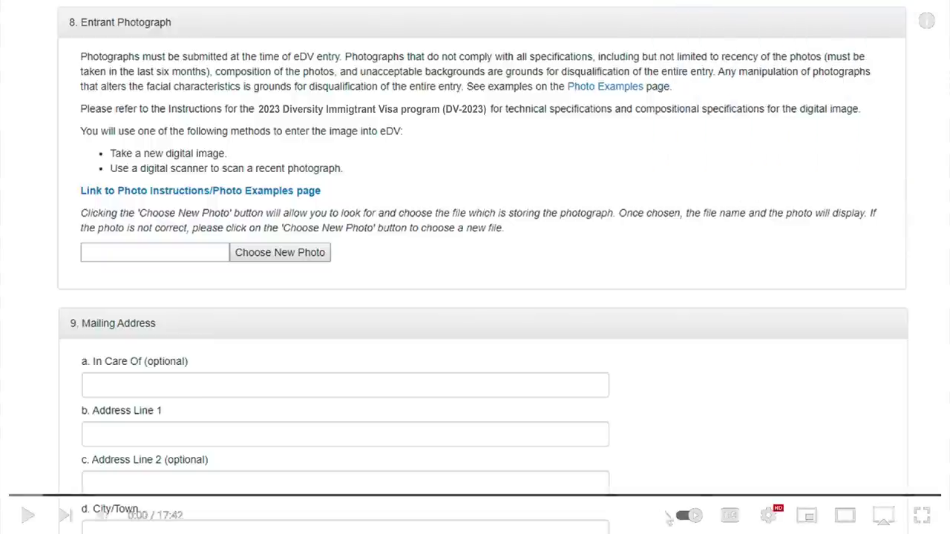
{"action": "left_click", "coordinate": [730, 518]}
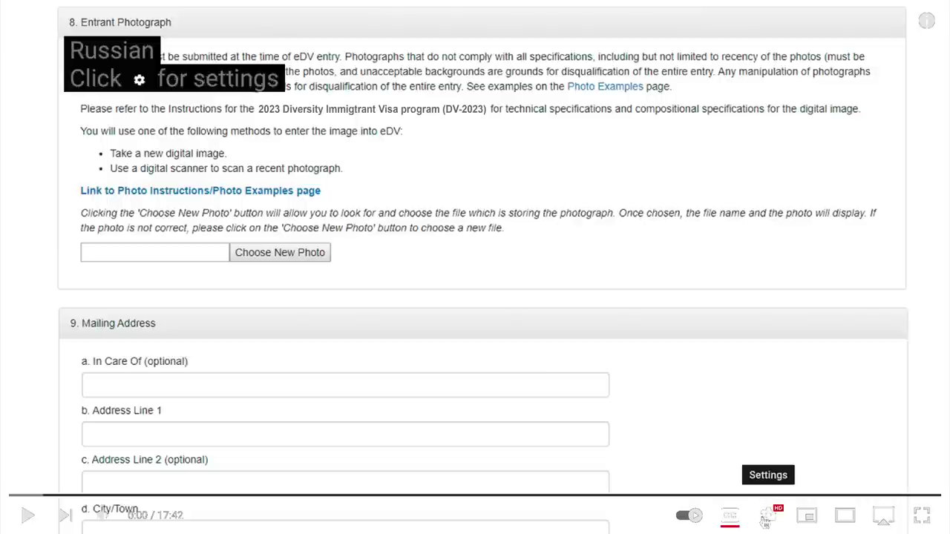
{"action": "left_click", "coordinate": [769, 518]}
{"action": "left_click", "coordinate": [866, 437]}
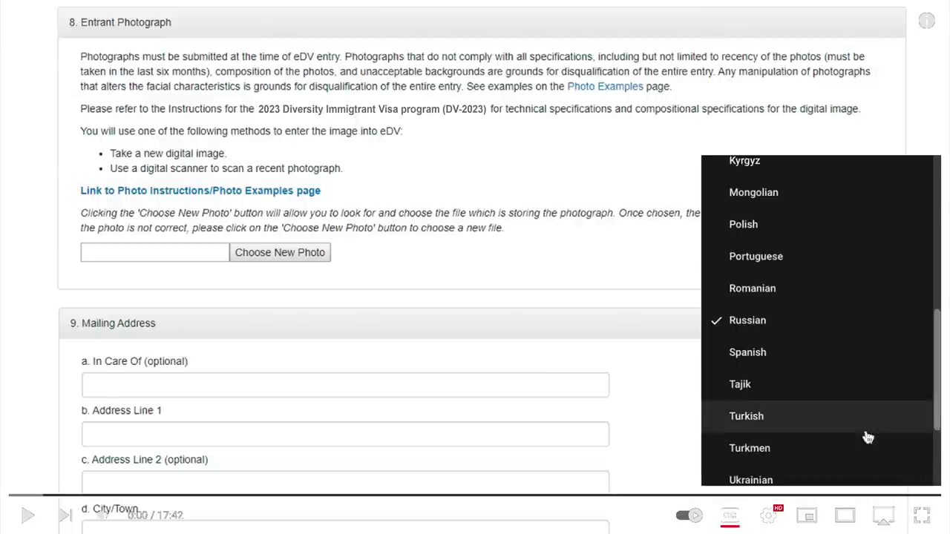
{"action": "scroll", "coordinate": [868, 438], "scroll_direction": "up", "scroll_amount": 3}
{"action": "scroll", "coordinate": [865, 439], "scroll_direction": "up", "scroll_amount": 3}
{"action": "left_click", "coordinate": [740, 415]}
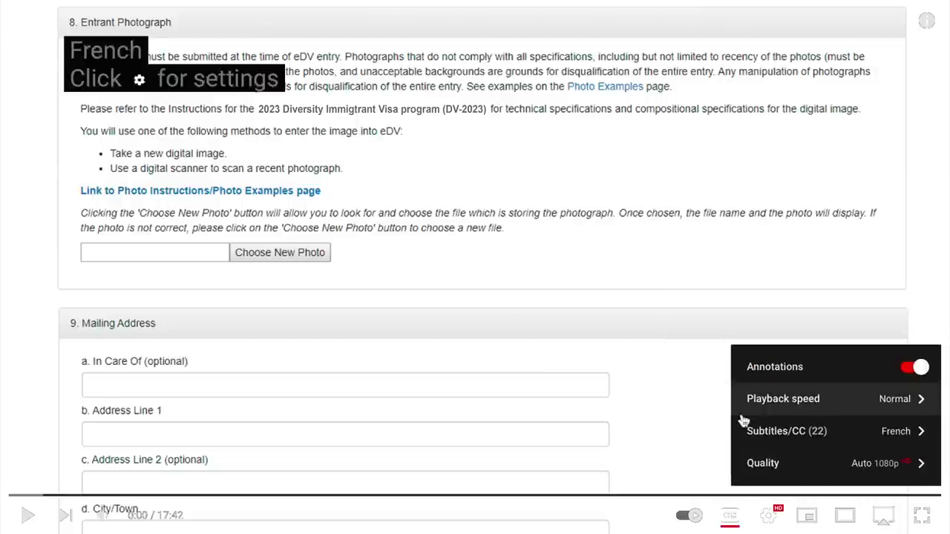
{"action": "left_click", "coordinate": [703, 436]}
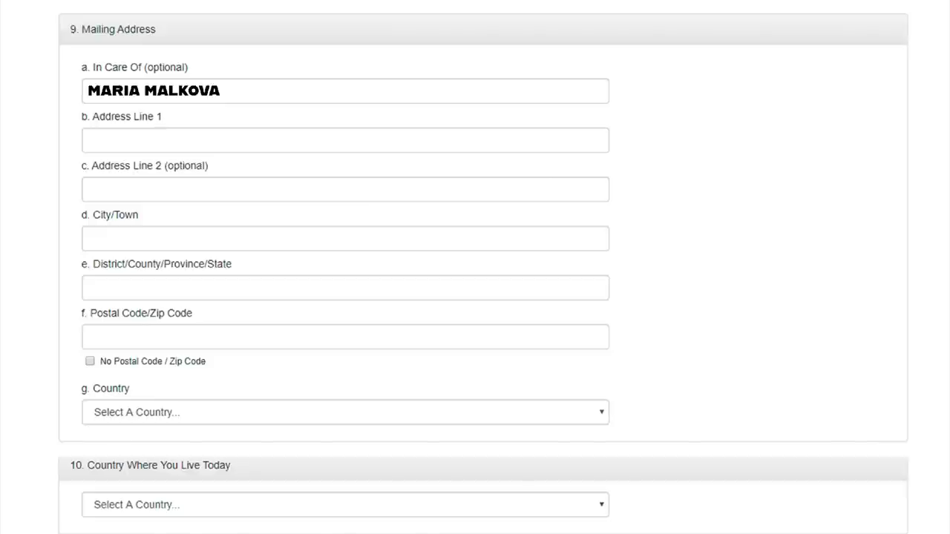
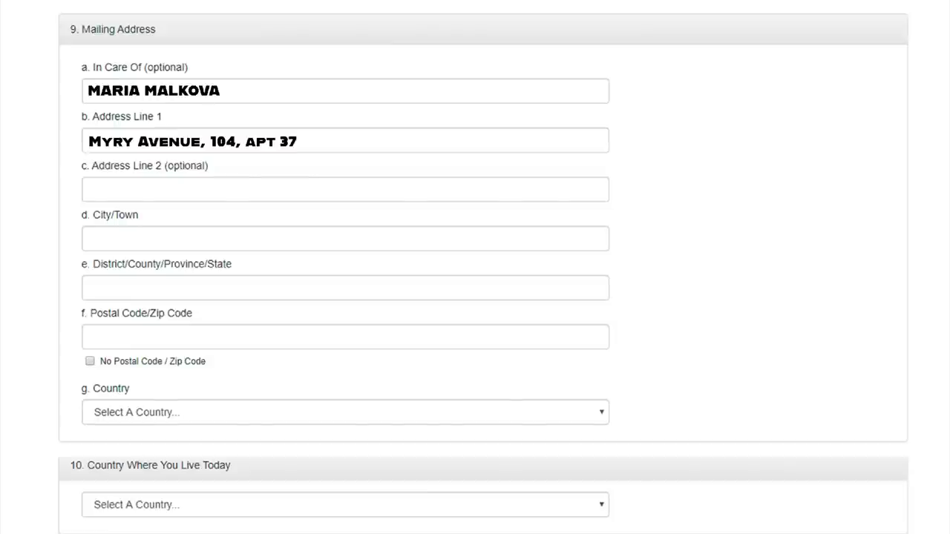
Step: Fill in the street address, city KYIV, region KYIV REGION, postal code and country UKRAINE
{"action": "type", "text": "KYIV"}
{"action": "type", "text": "KYIV REGION"}
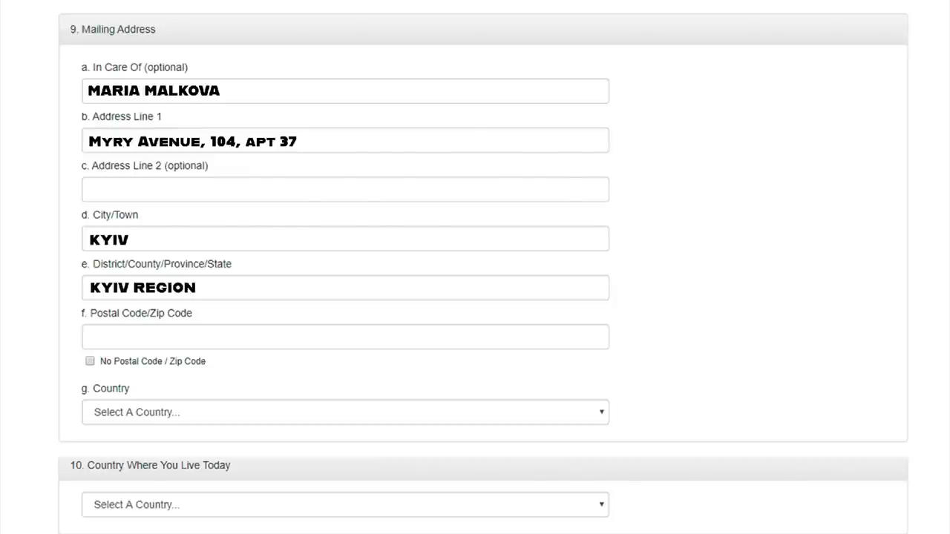
{"action": "type", "text": "02105"}
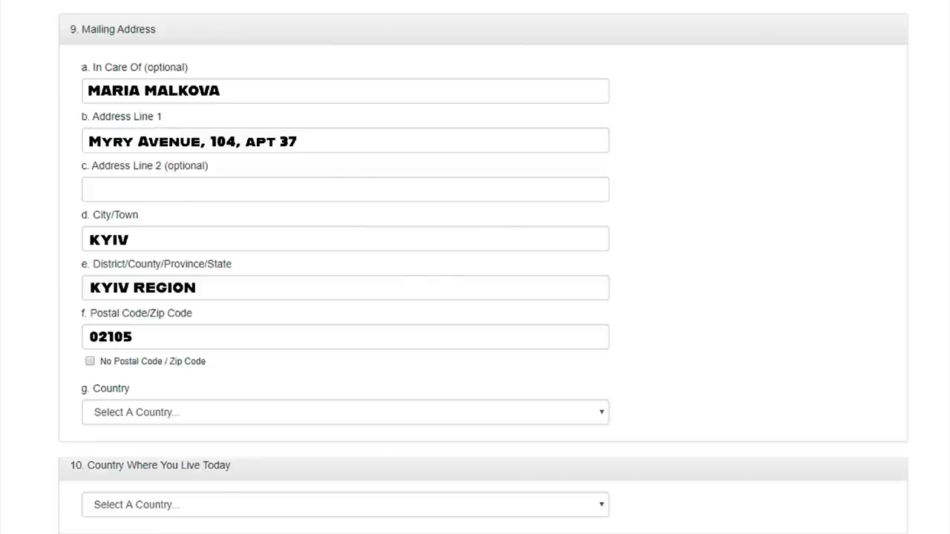
{"action": "type", "text": "UKRAINE"}
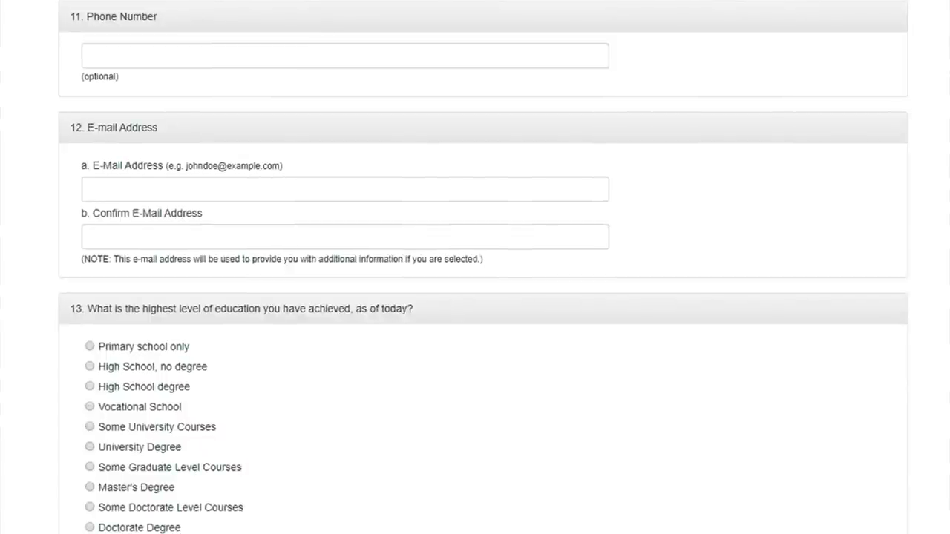
Step: Paste the phone number and the e-mail twice, then select University Degree as highest education
{"action": "key", "text": "ctrl+v"}
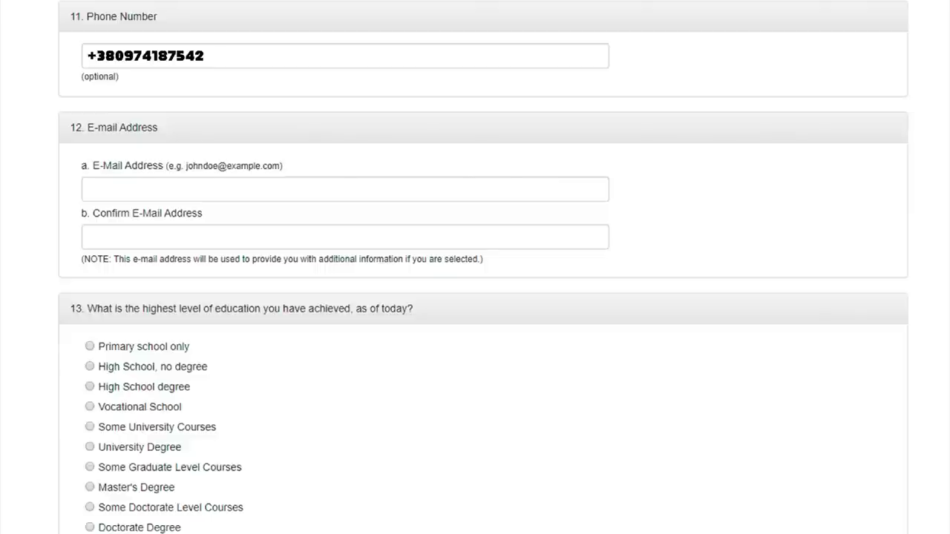
{"action": "key", "text": "ctrl+v"}
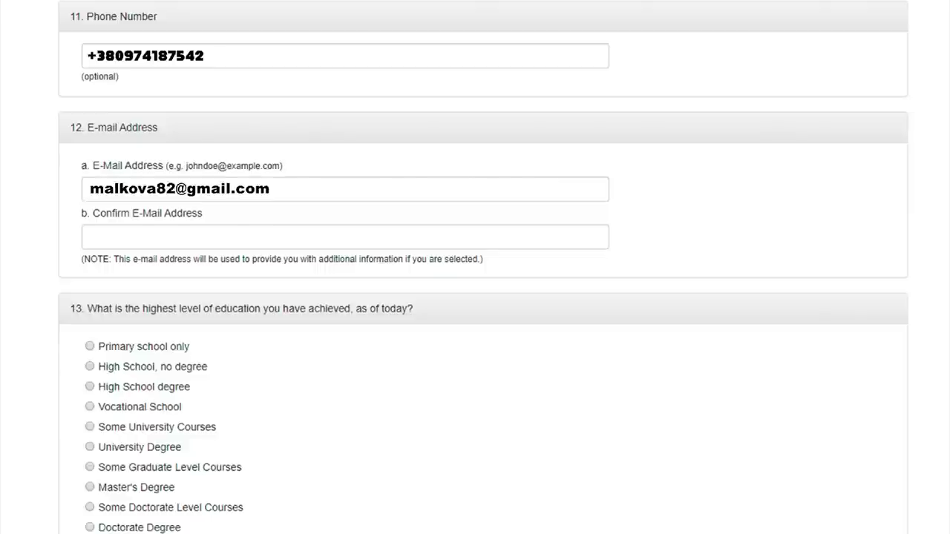
{"action": "key", "text": "Tab"}
{"action": "key", "text": "ctrl+v"}
{"action": "scroll", "coordinate": [475, 267], "scroll_direction": "down", "scroll_amount": 4}
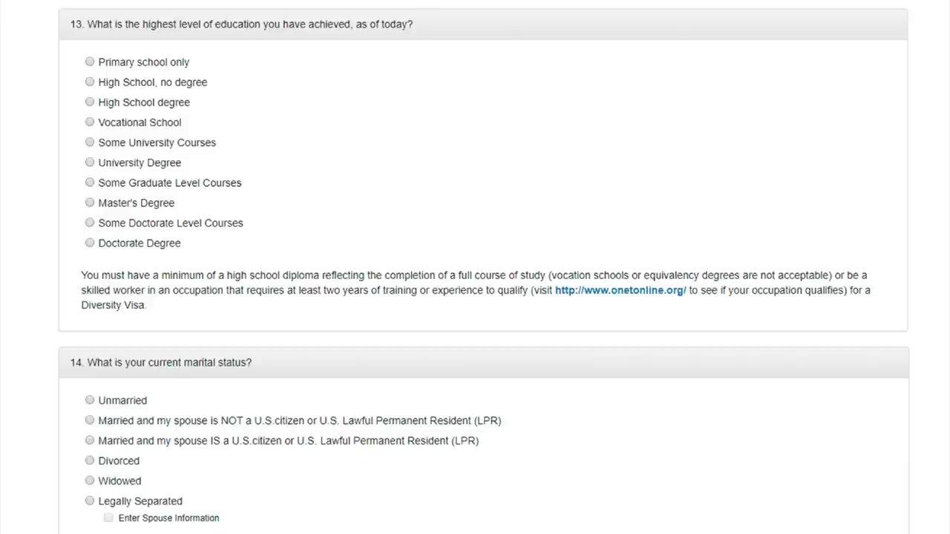
{"action": "left_click", "coordinate": [90, 161]}
{"action": "scroll", "coordinate": [476, 297], "scroll_direction": "down", "scroll_amount": 5}
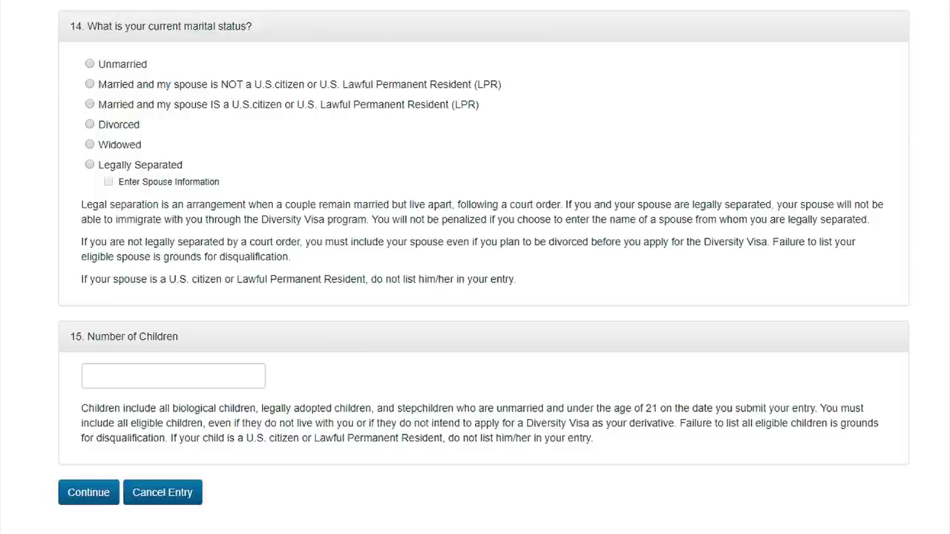
Step: Try each marital status option, then settle on Married to a non-U.S.-citizen, non-LPR spouse
{"action": "left_click", "coordinate": [90, 64]}
{"action": "left_click", "coordinate": [90, 84]}
{"action": "left_click", "coordinate": [90, 104]}
{"action": "left_click", "coordinate": [90, 124]}
{"action": "left_click", "coordinate": [90, 144]}
{"action": "left_click", "coordinate": [89, 164]}
{"action": "left_click", "coordinate": [90, 84]}
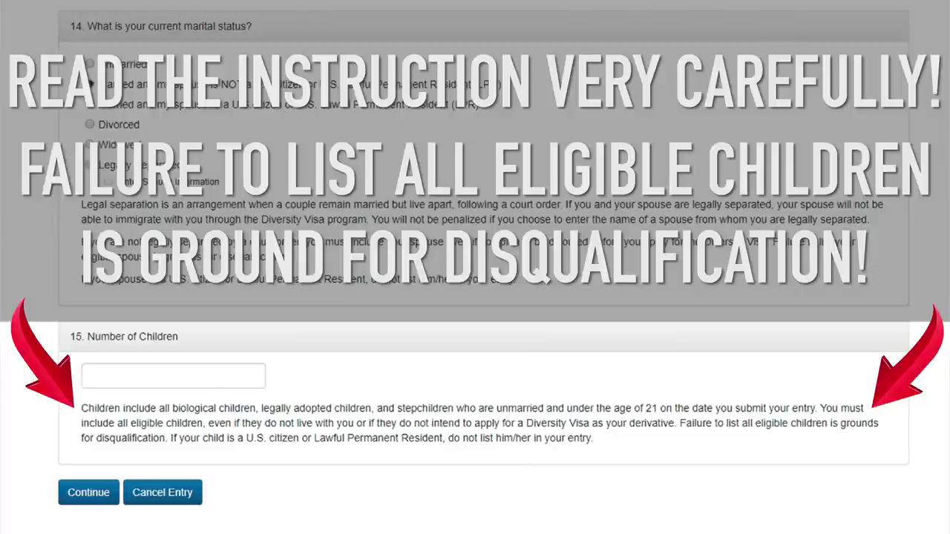
Step: Enter 1 as the number of children
{"action": "type", "text": "1"}
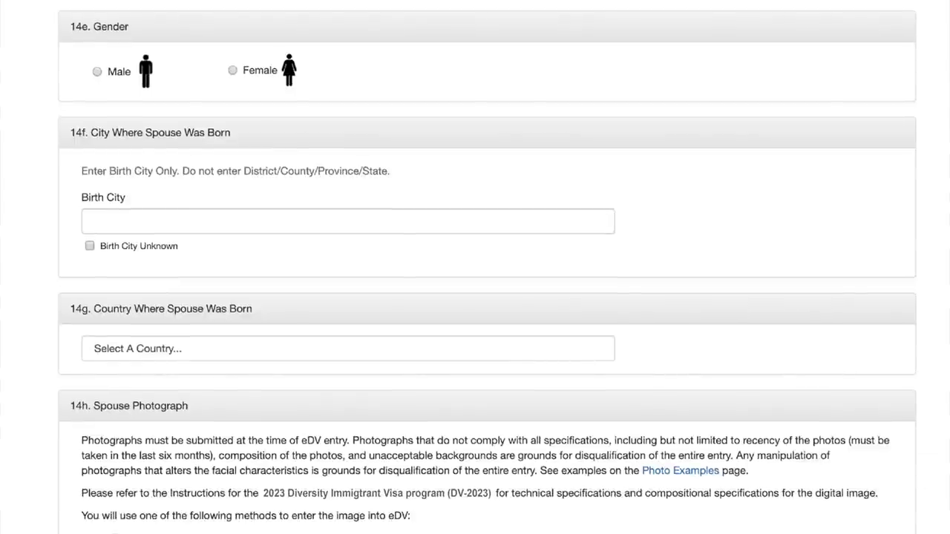
Step: Set the spouse's gender to Male, birth city KYIV and birth country UKRAINE
{"action": "left_click", "coordinate": [97, 71]}
{"action": "type", "text": "KYIV"}
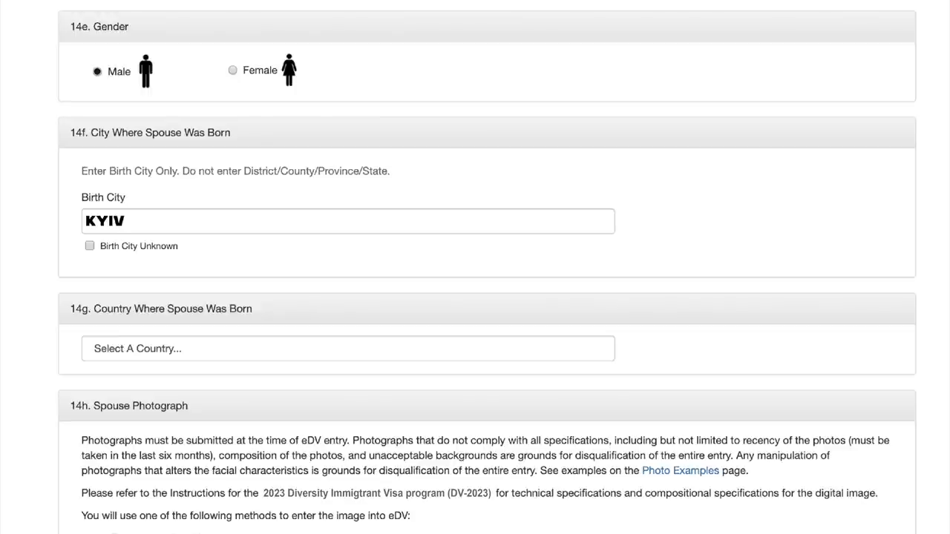
{"action": "type", "text": "UKRAINE"}
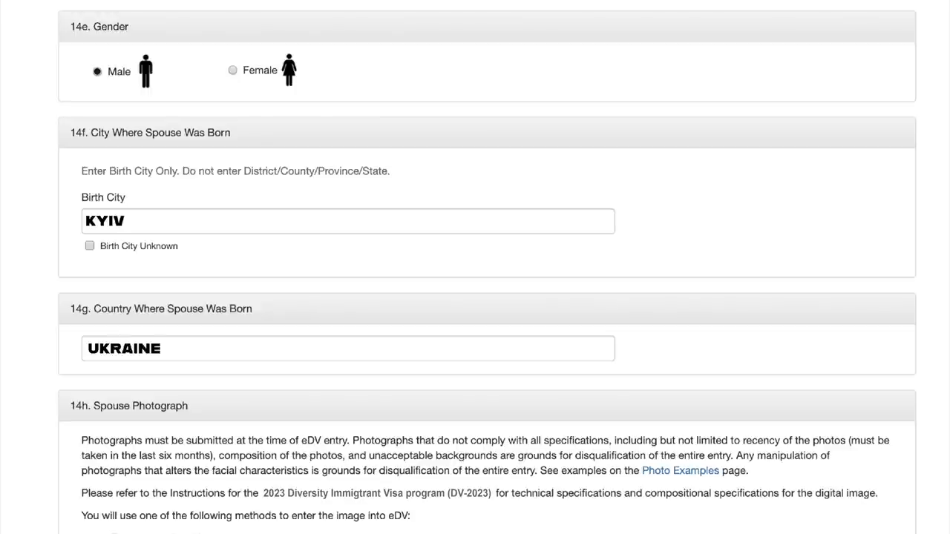
{"action": "scroll", "coordinate": [475, 297], "scroll_direction": "down", "scroll_amount": 5}
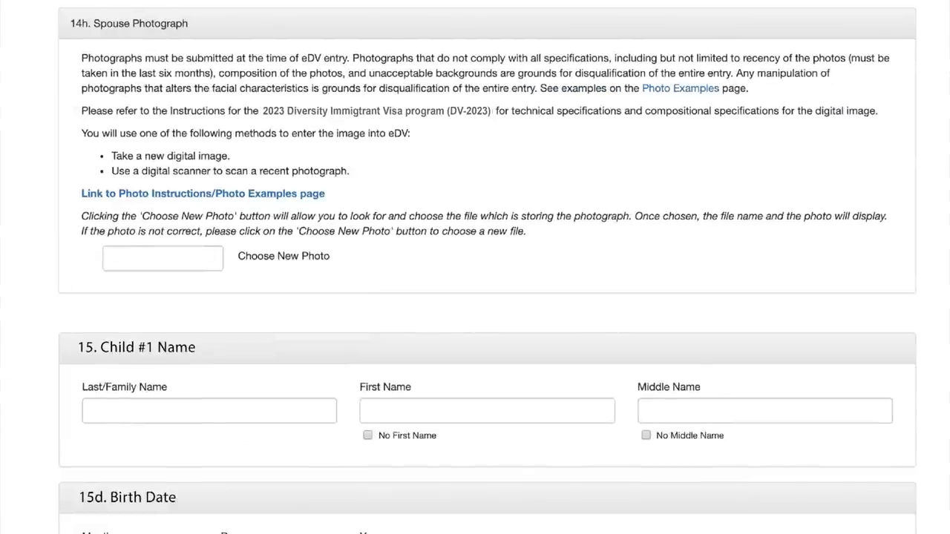